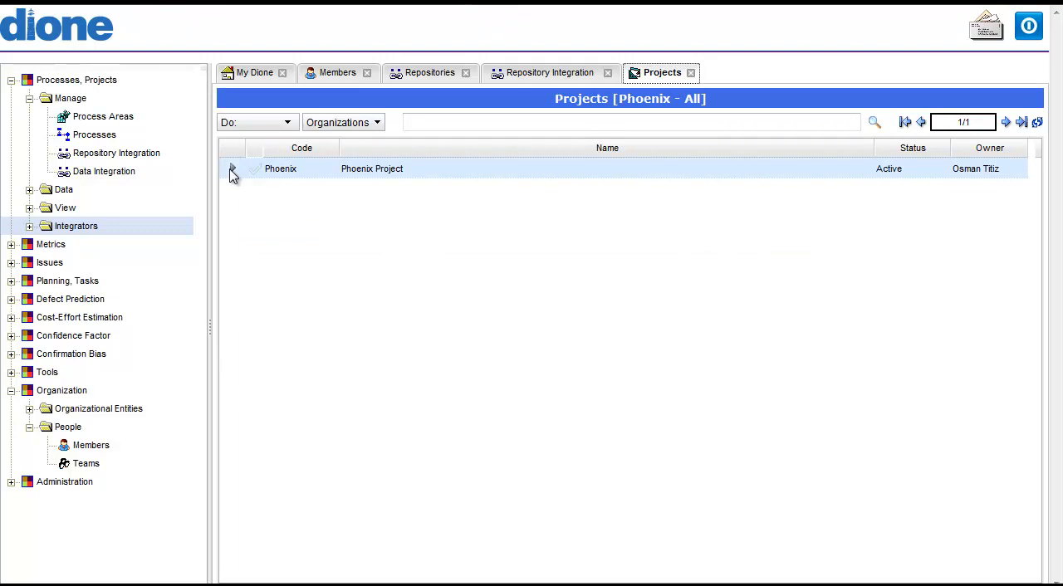
- View the organization's members, and expand the Phoenix project in the projects list to see its versions
left_click(322, 75)
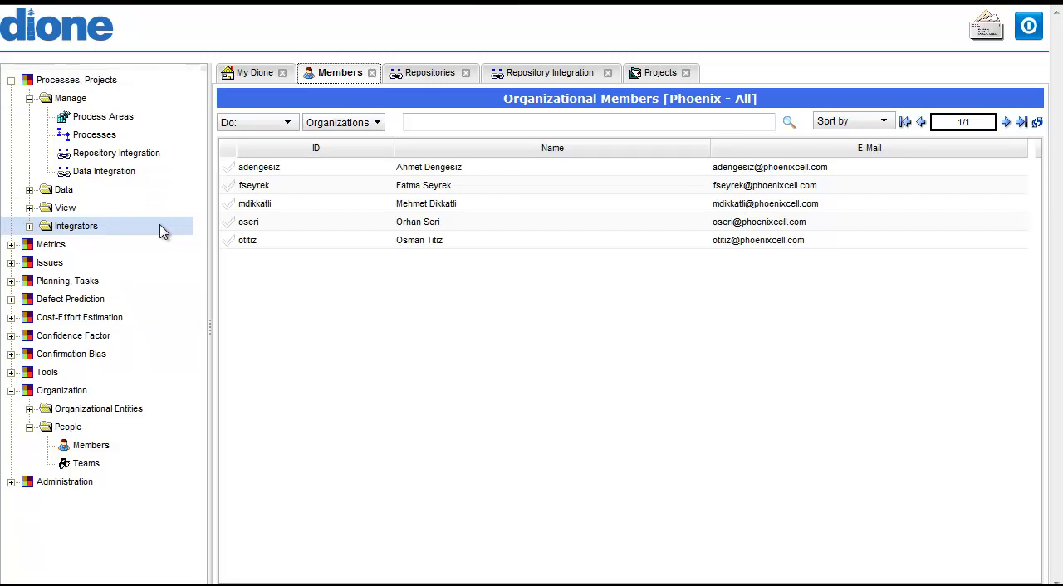
left_click(658, 73)
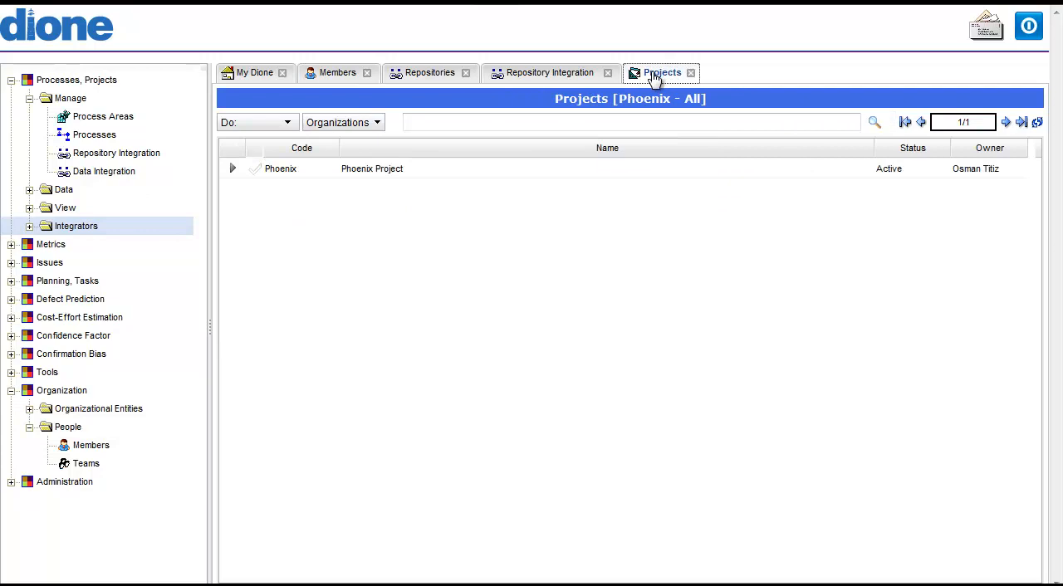
left_click(234, 172)
left_click(232, 169)
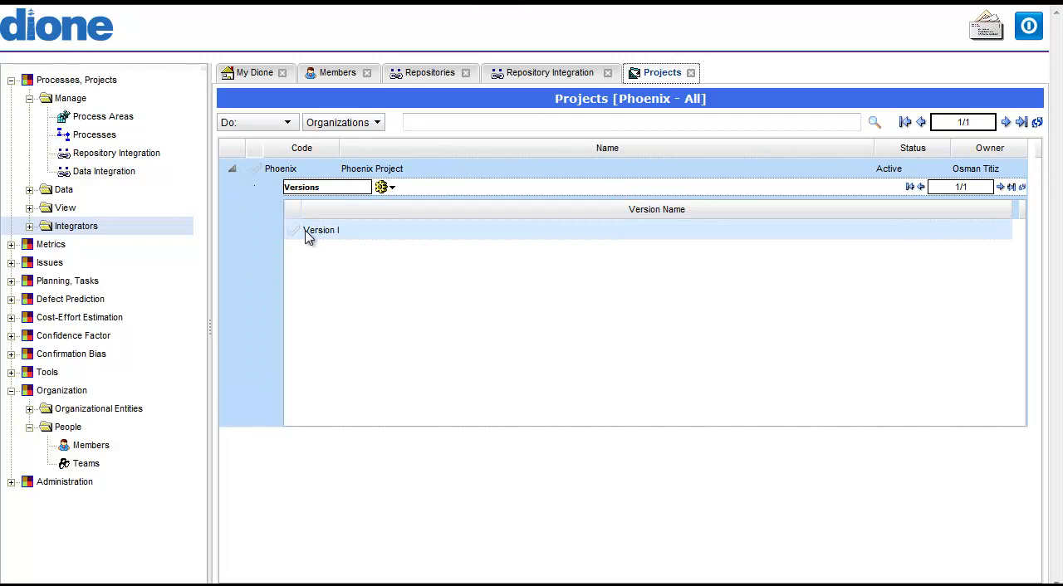
- Review the connection settings of organizational repository C01, and close them without saving
left_click(421, 80)
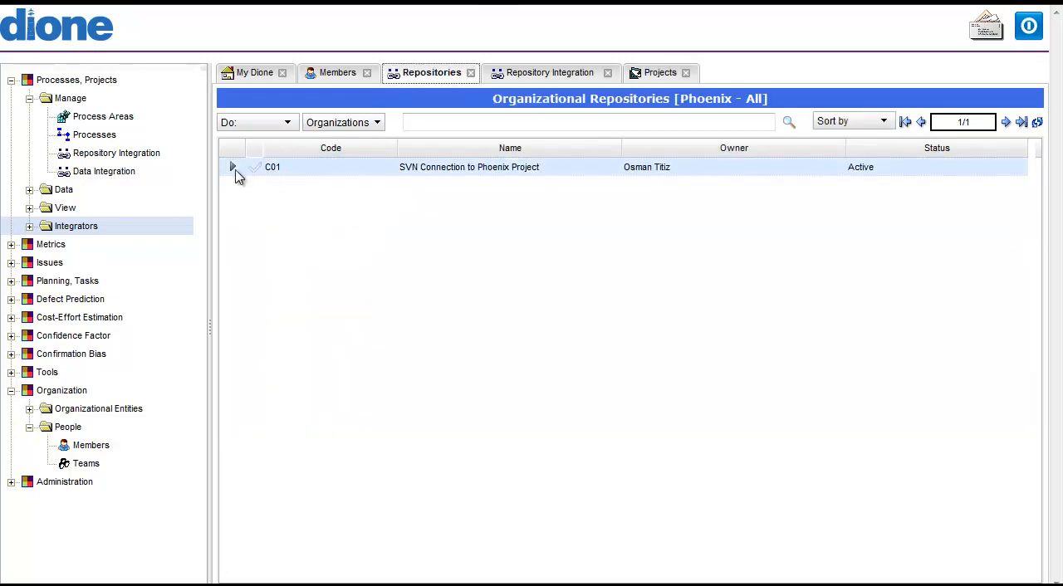
double_click(281, 172)
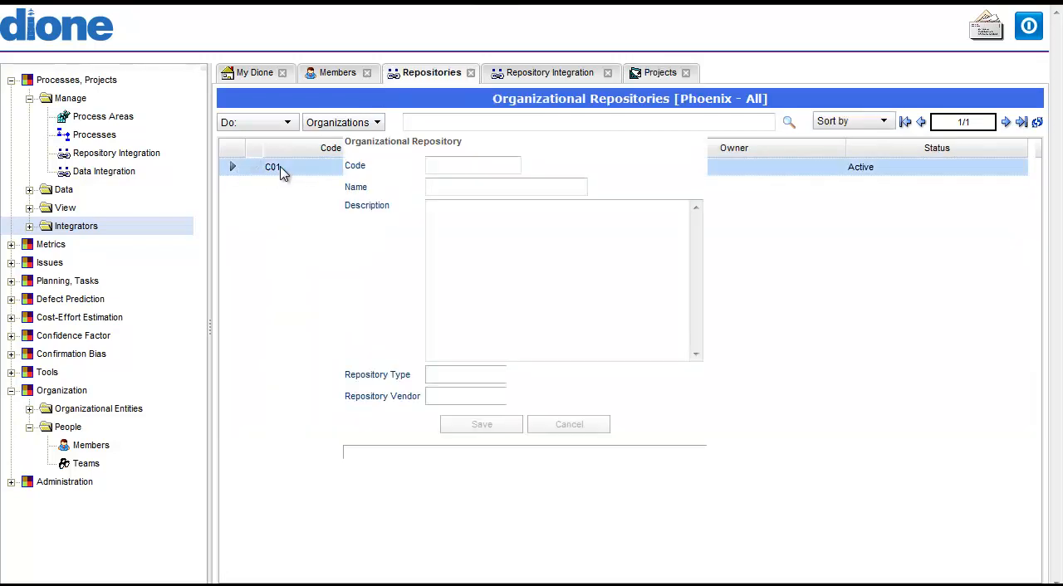
left_click(564, 425)
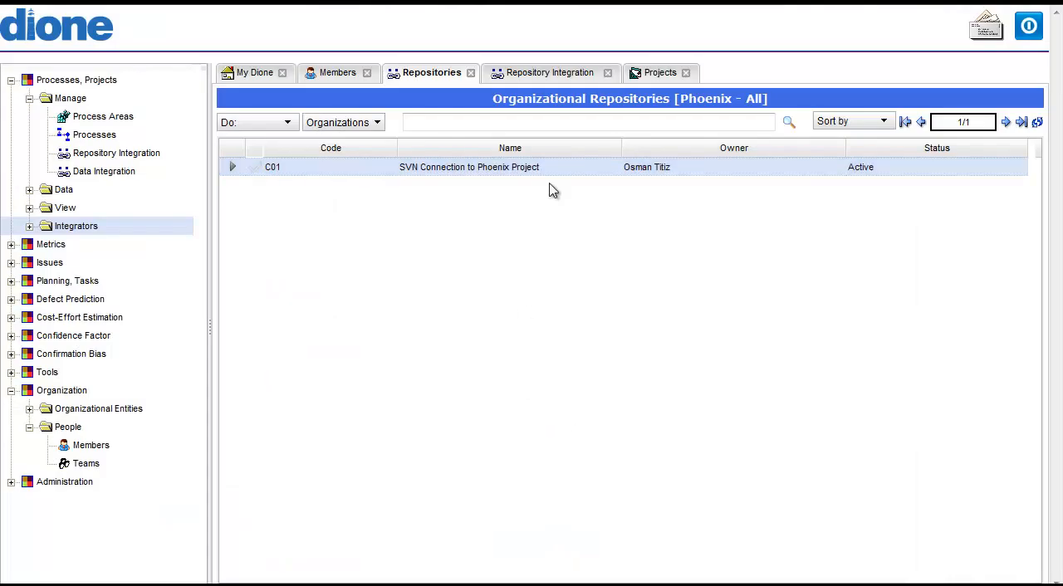
- Review the run settings and timing options of the repository integration for Phoenix Version I, leaving the timing unsaved
left_click(544, 75)
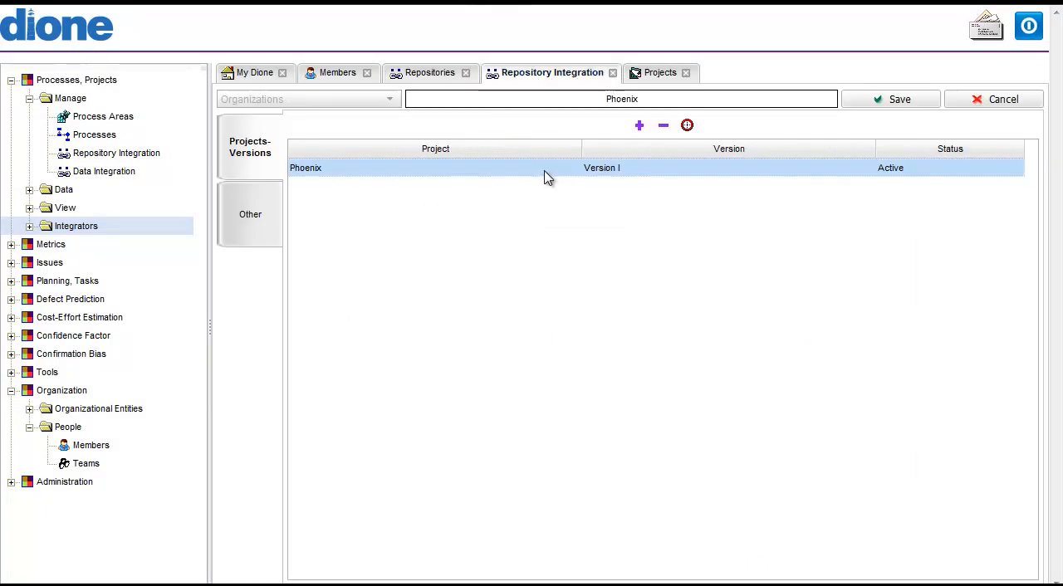
left_click(687, 126)
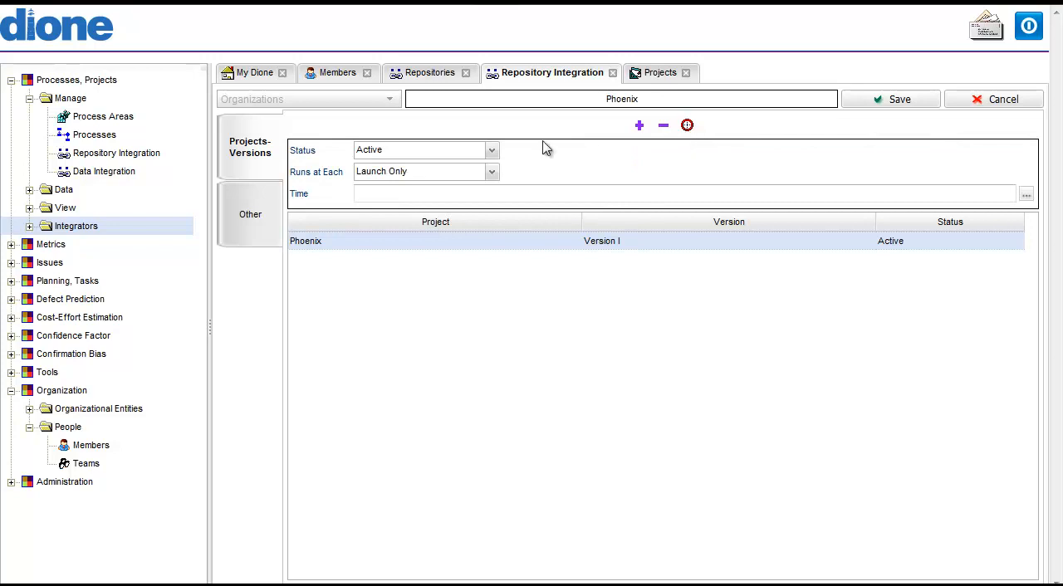
left_click(421, 175)
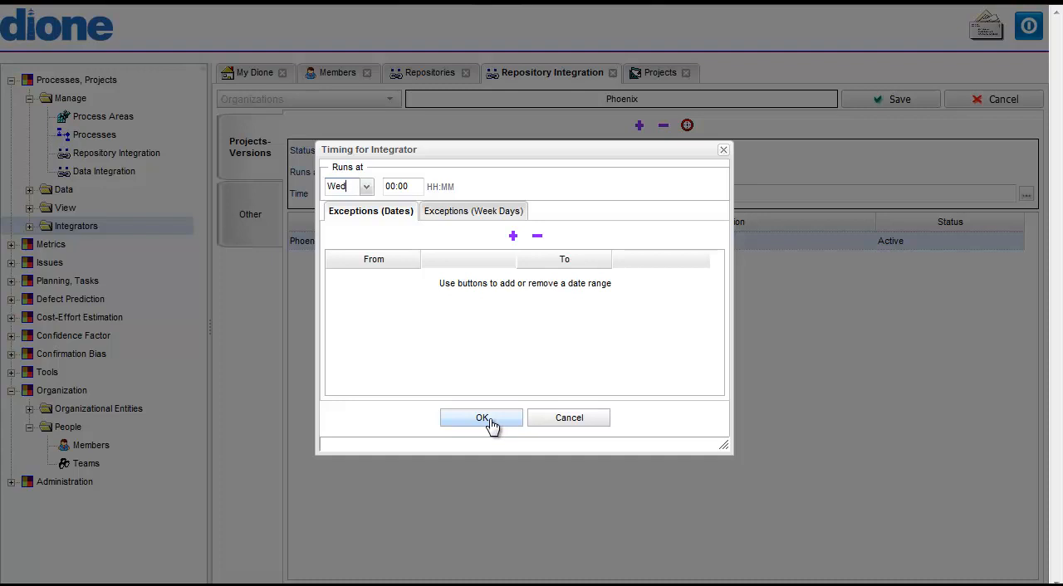
left_click(569, 417)
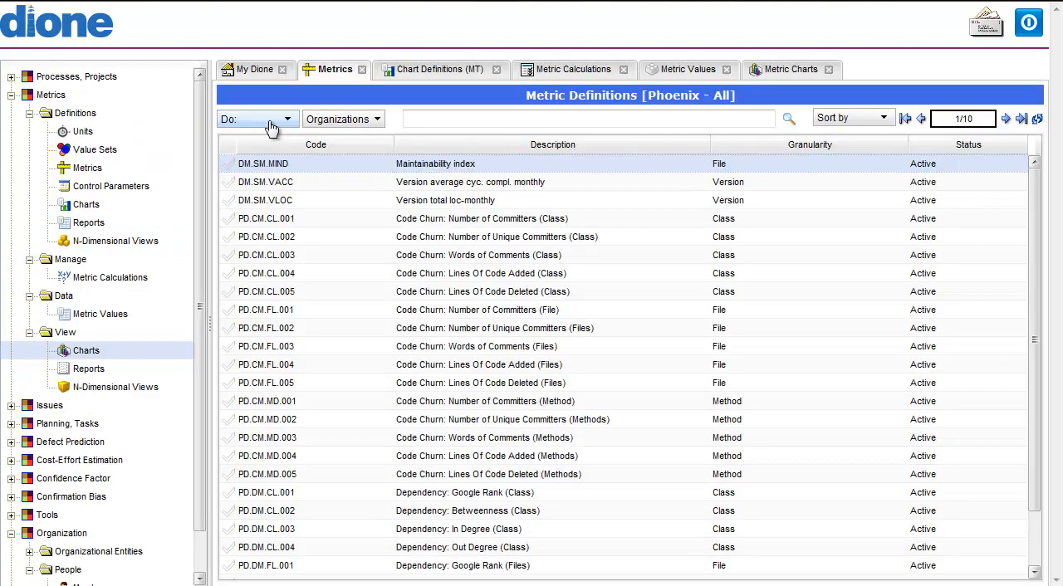
- Browse the dictionary of standard metrics available for creation in the metric definitions
left_click(272, 126)
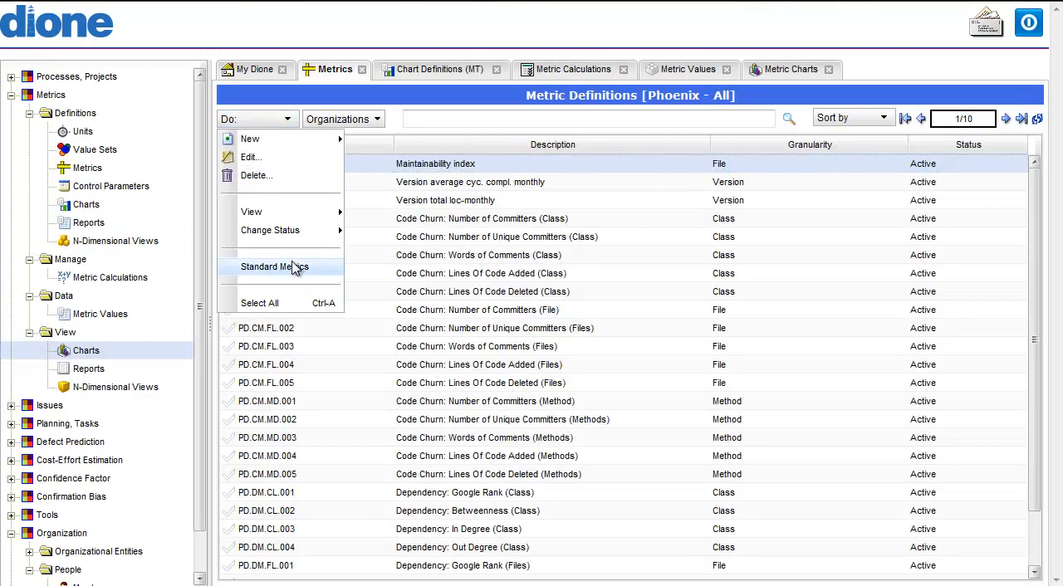
left_click(292, 268)
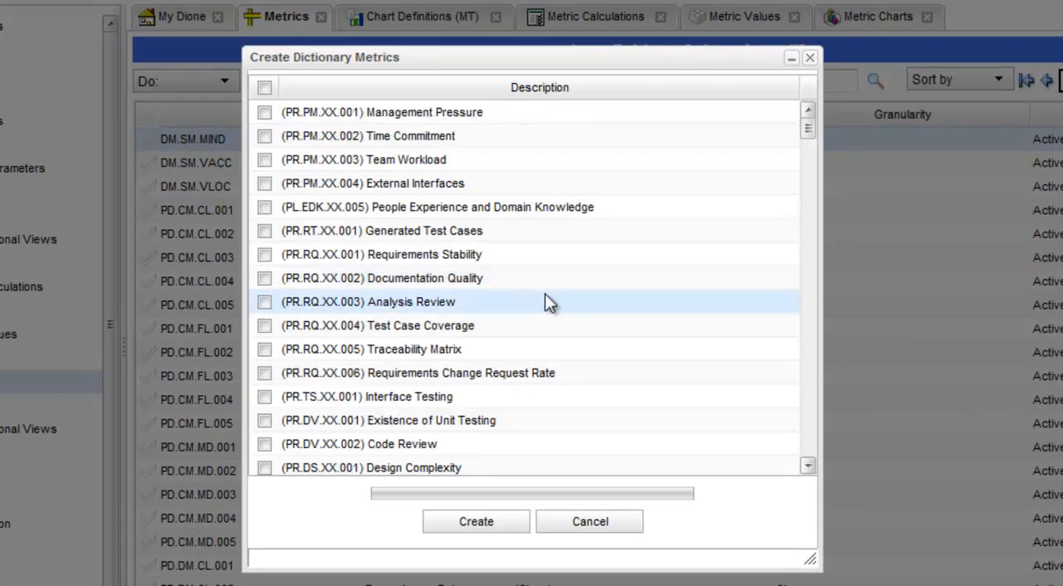
left_click_drag(810, 127, 811, 154)
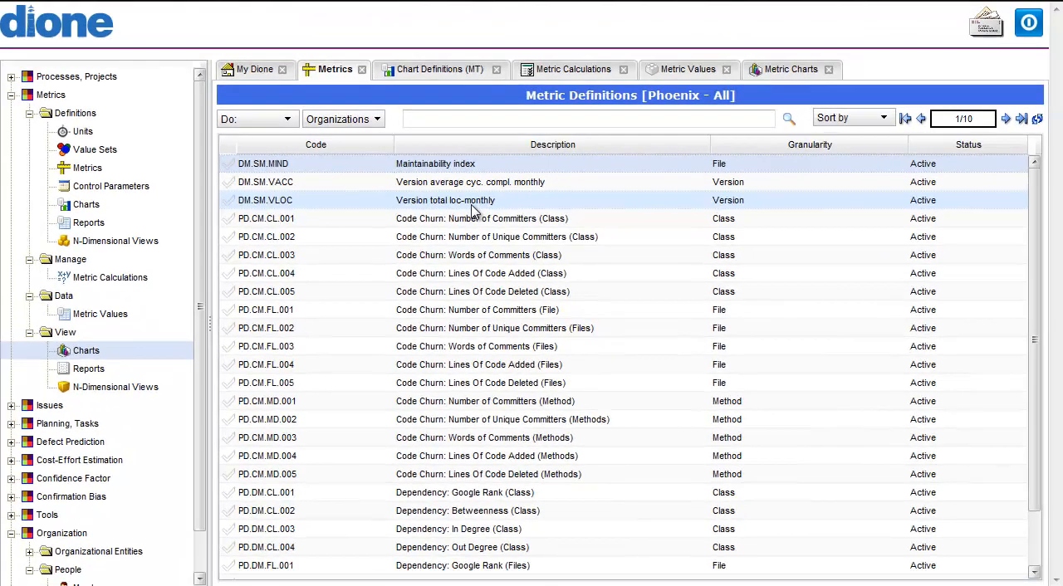
- Review the Maintainability index metric's granularity options, value generation and formula, and close the definition without saving
double_click(403, 164)
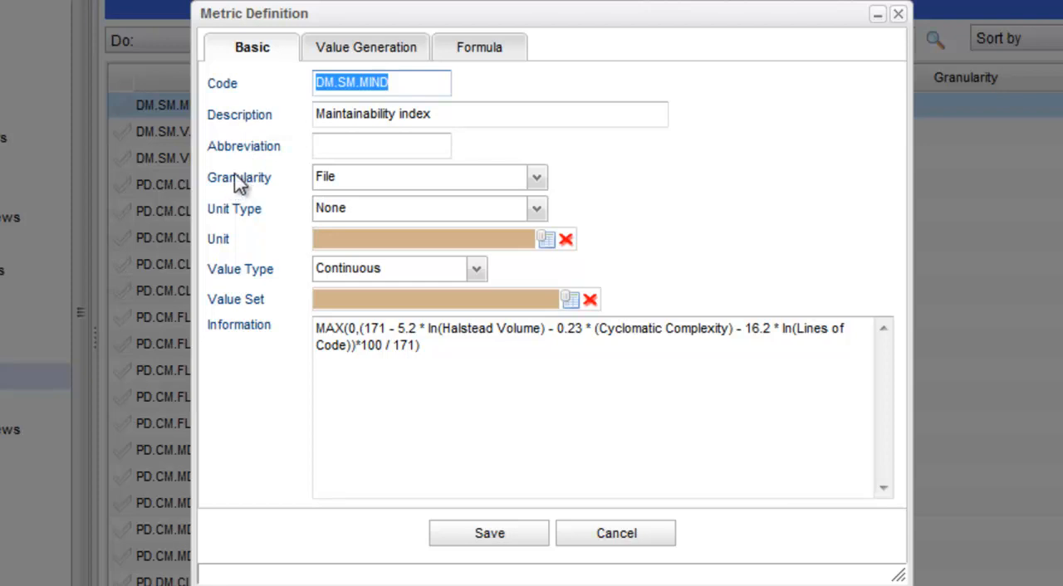
left_click(318, 177)
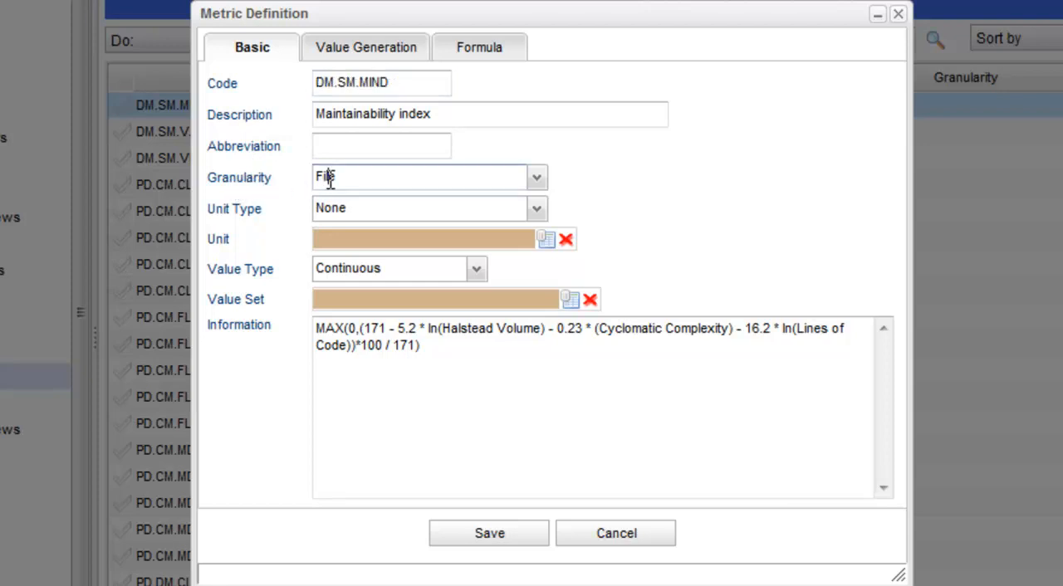
left_click(536, 180)
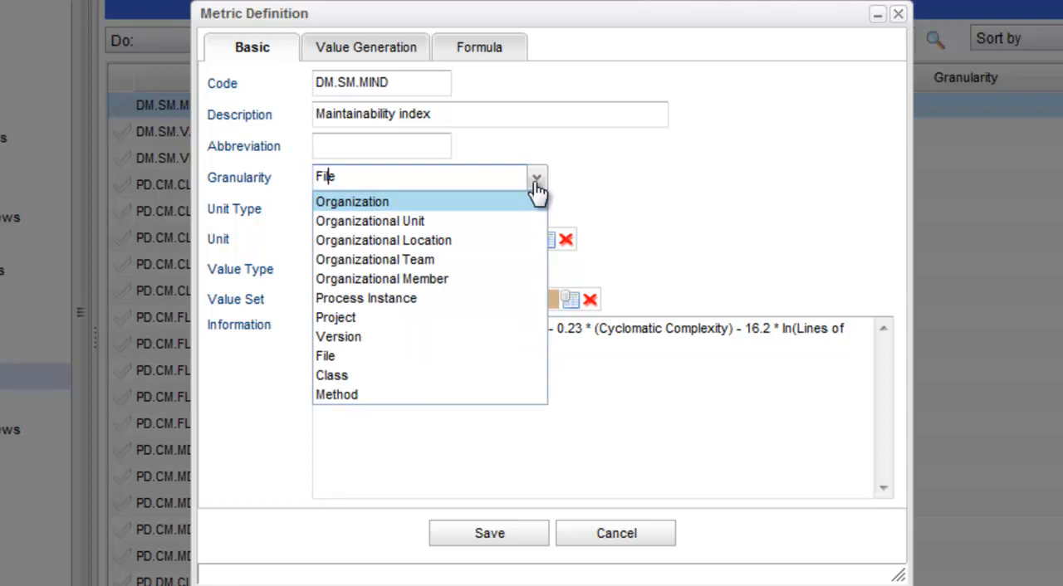
left_click(586, 175)
left_click(390, 53)
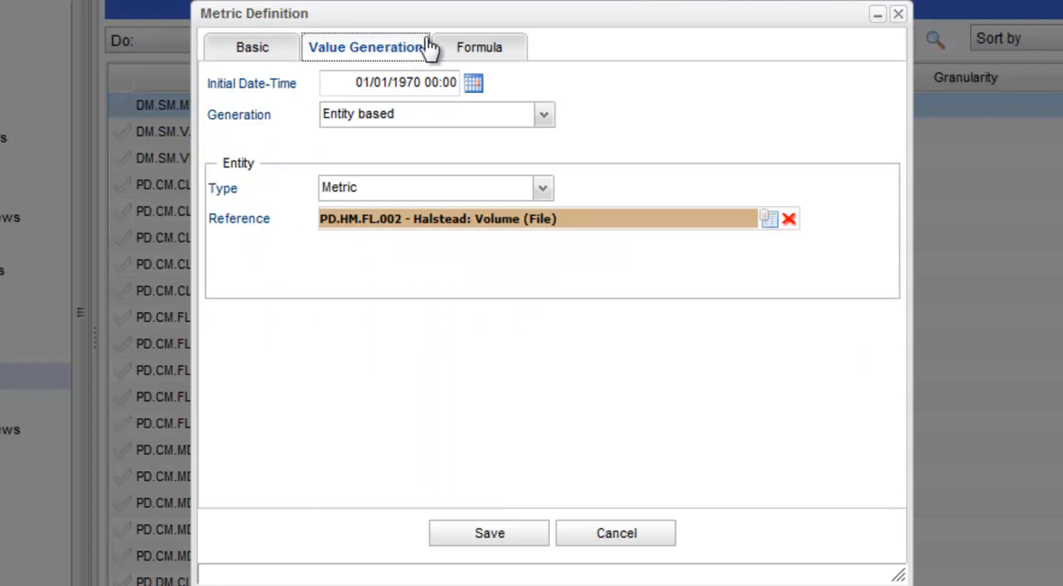
left_click(470, 48)
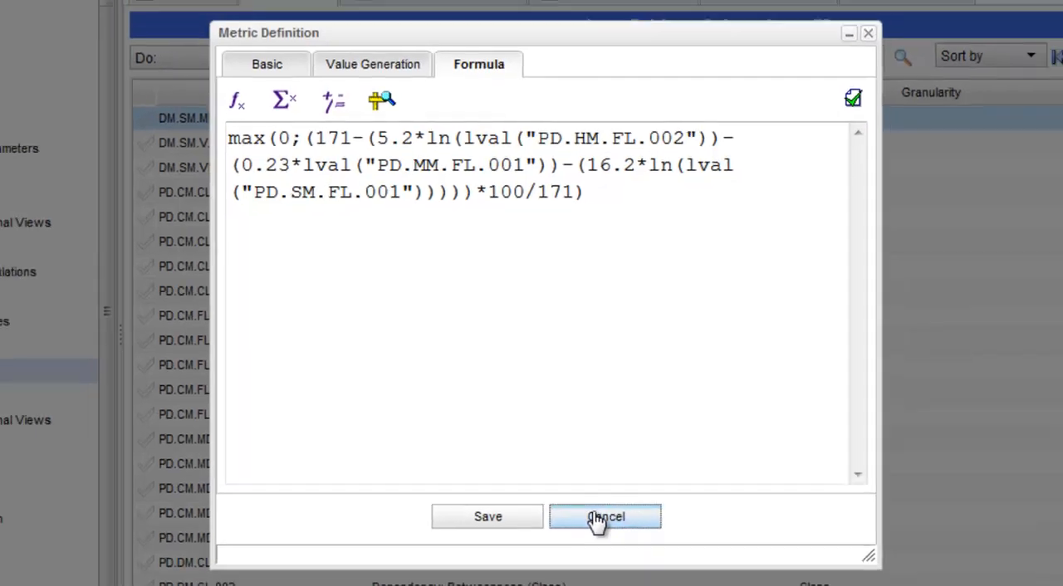
left_click(607, 535)
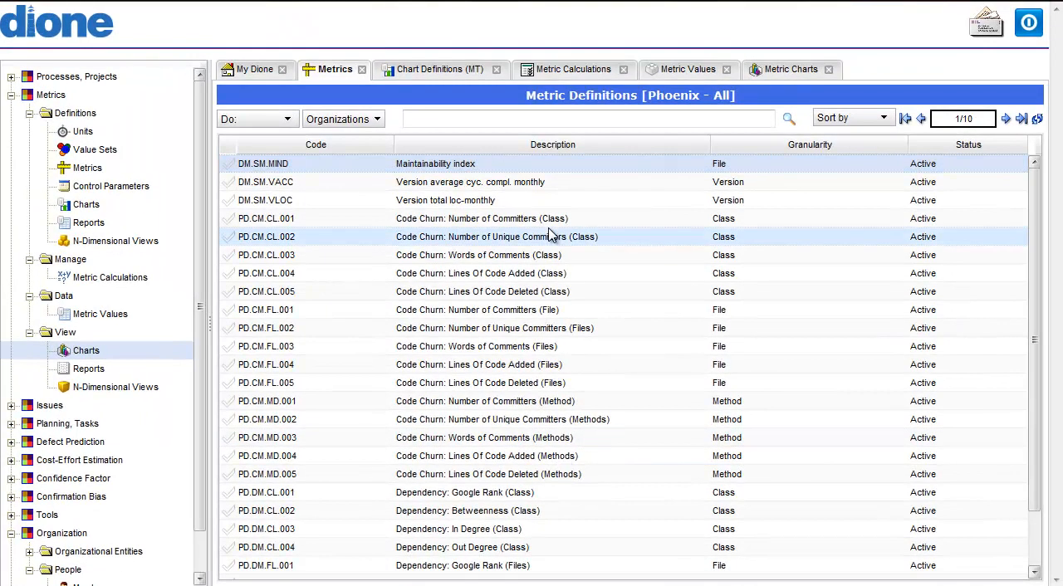
- Filter the metric values by File granularity, source Artifact.java and metric PD.HM.FL.001, Halstead: Length (File)
left_click(671, 69)
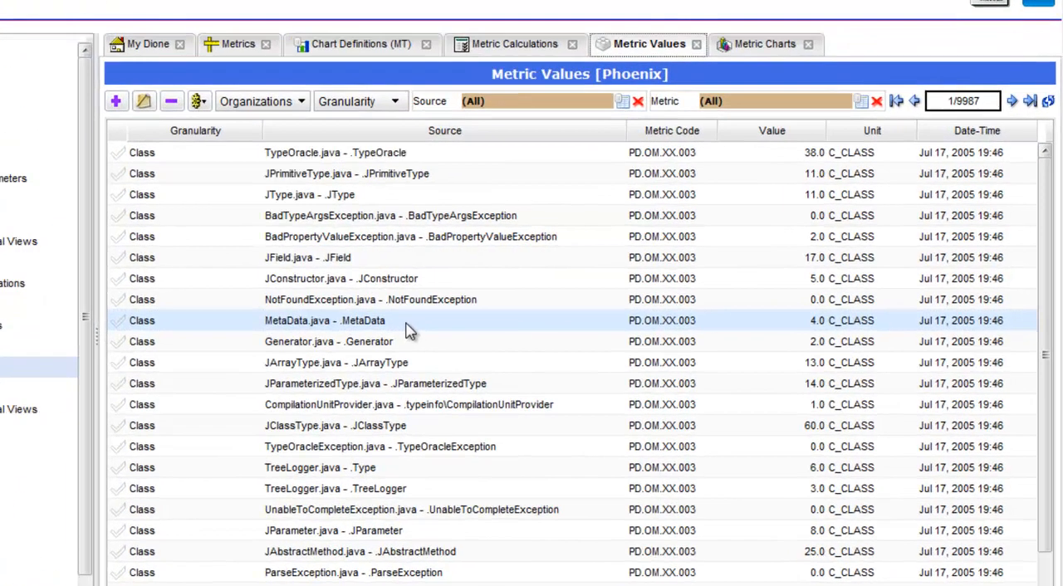
left_click(440, 119)
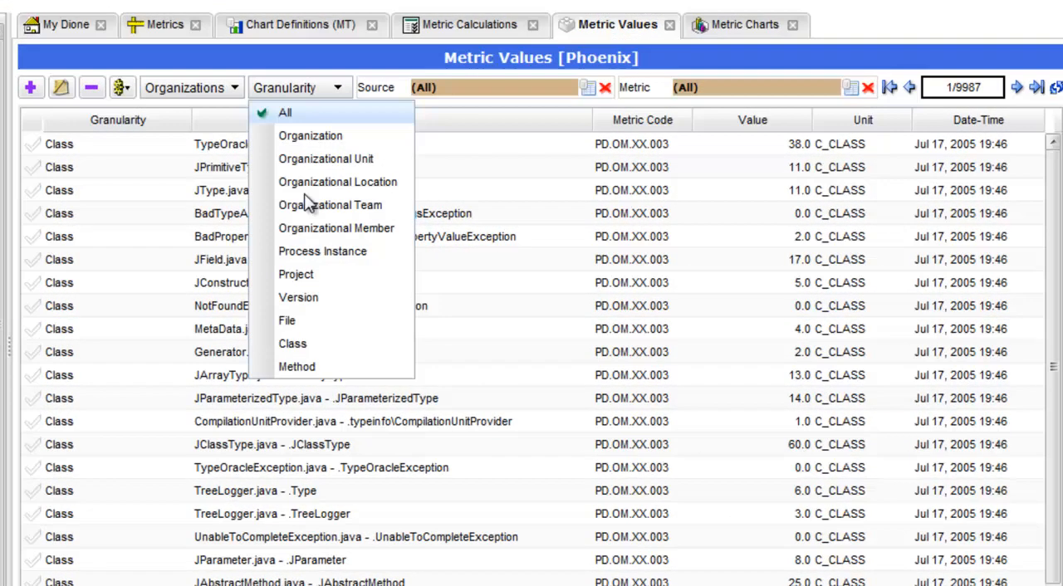
left_click(308, 321)
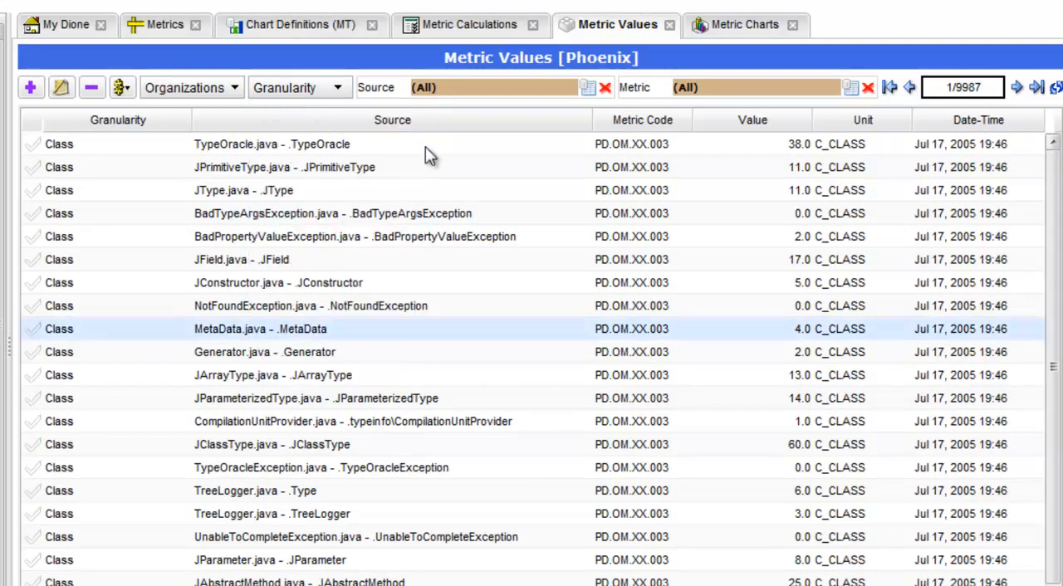
left_click(587, 91)
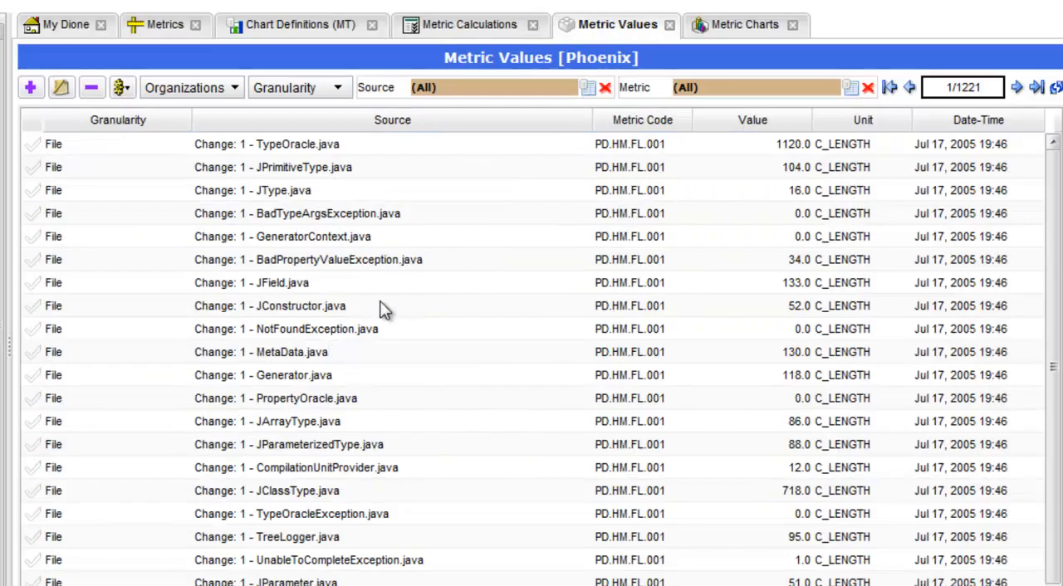
left_click(850, 87)
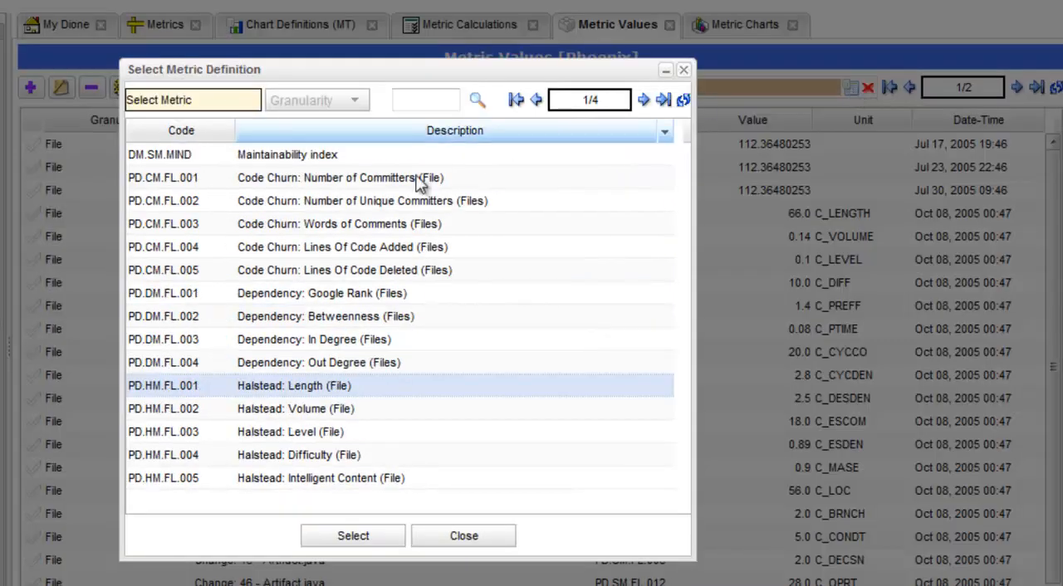
left_click(438, 176)
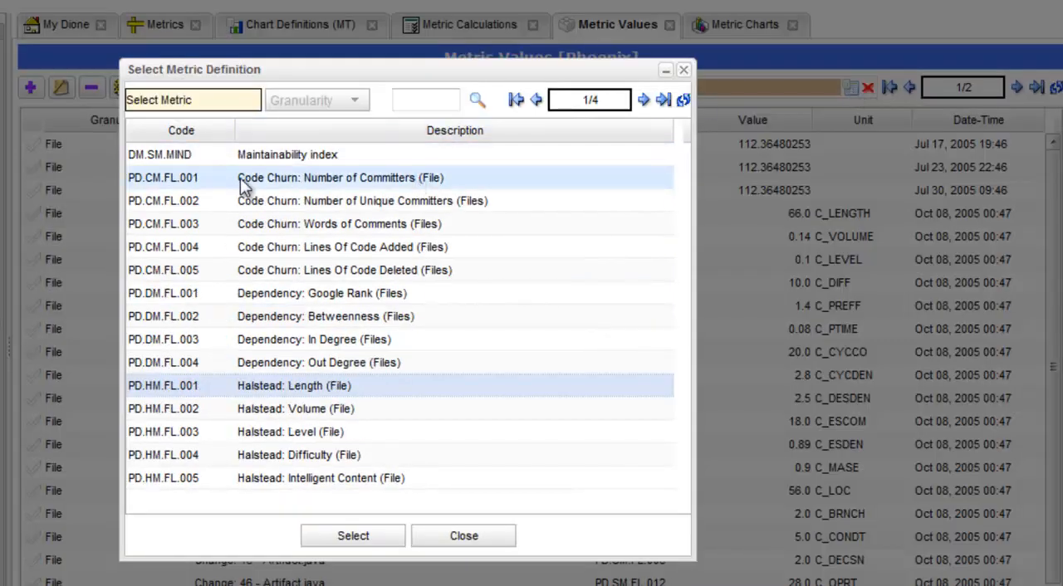
double_click(314, 391)
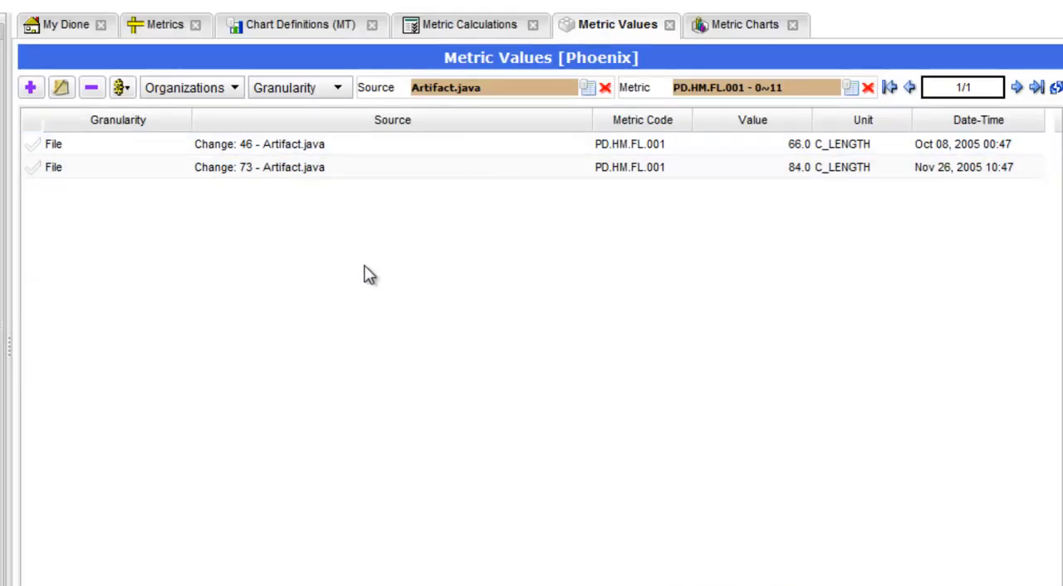
- Review the general settings, series, parameters and default values of chart definition C003, Chart for version LOC monthly, without saving
left_click(309, 31)
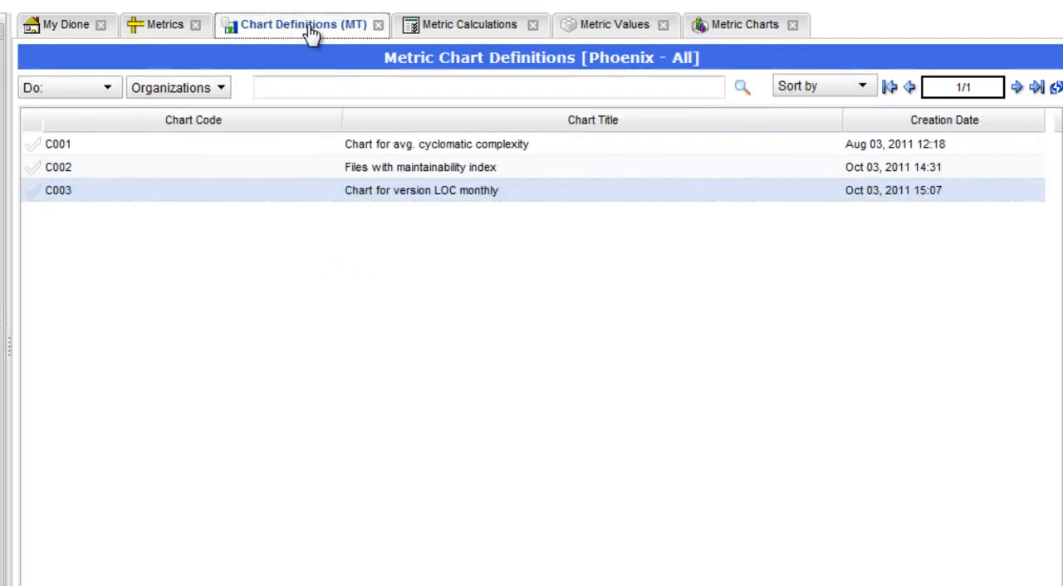
left_click(351, 195)
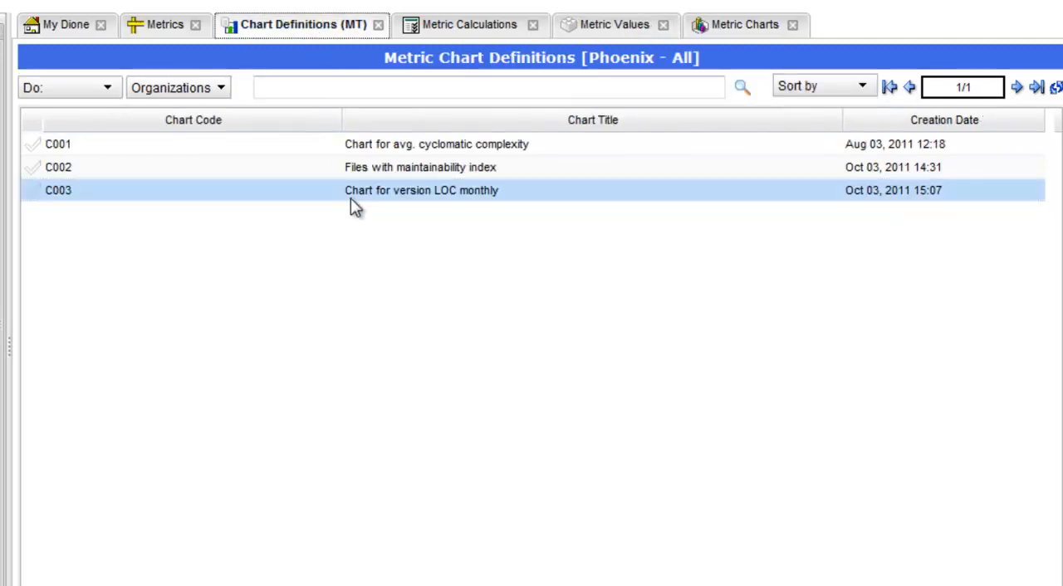
double_click(351, 196)
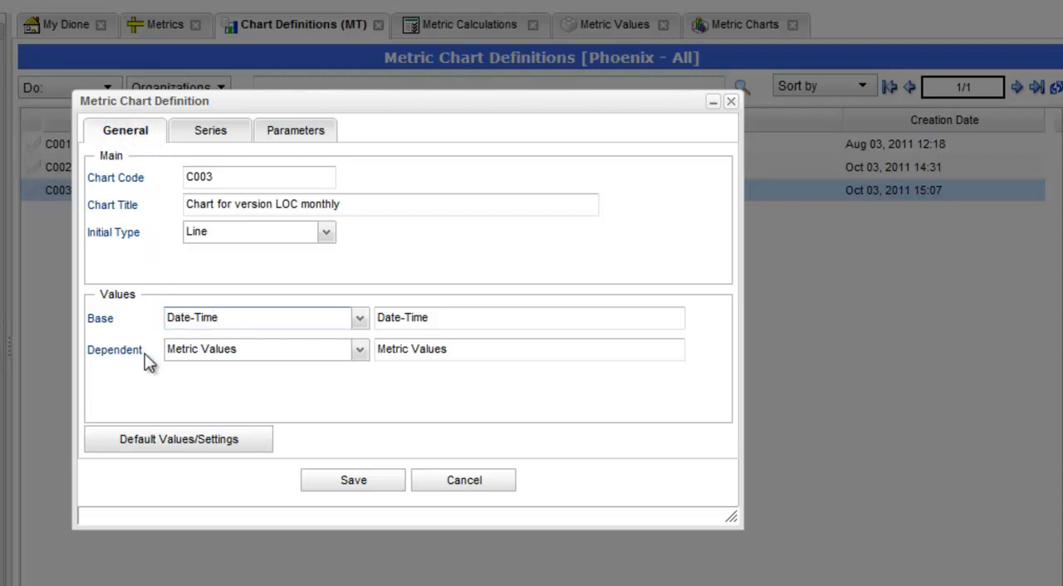
left_click(225, 137)
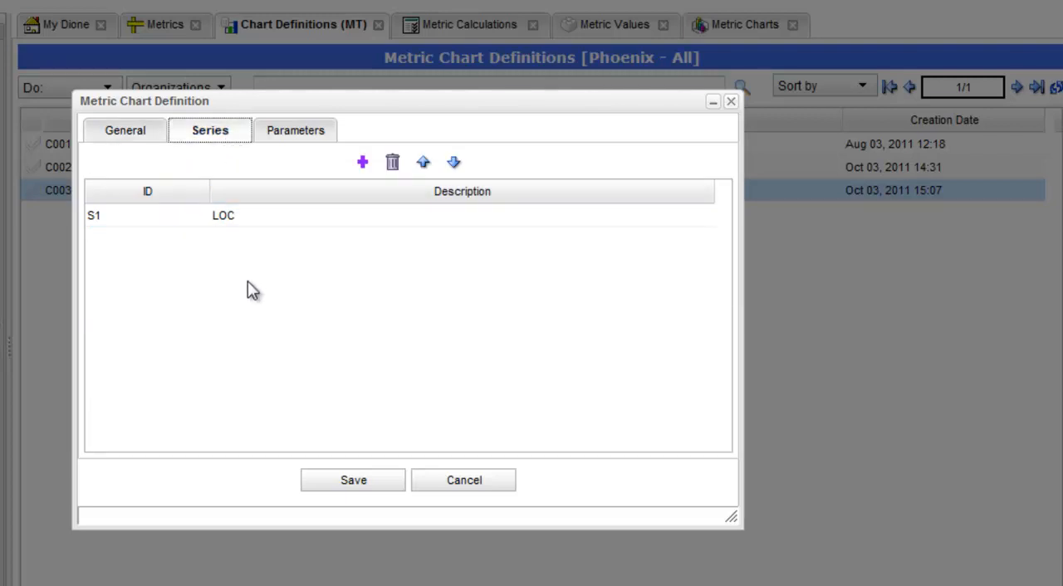
left_click(291, 133)
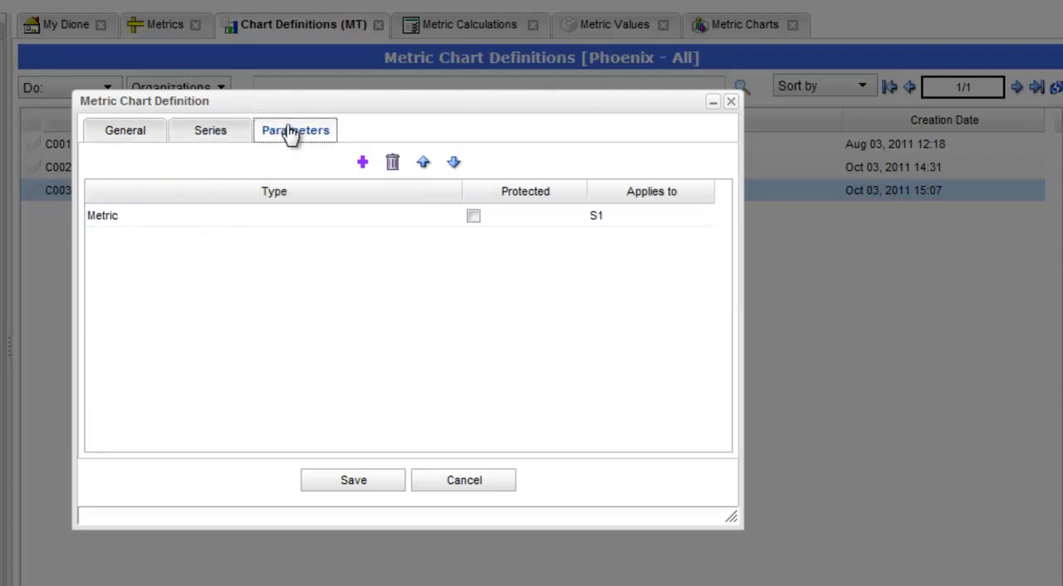
left_click(129, 138)
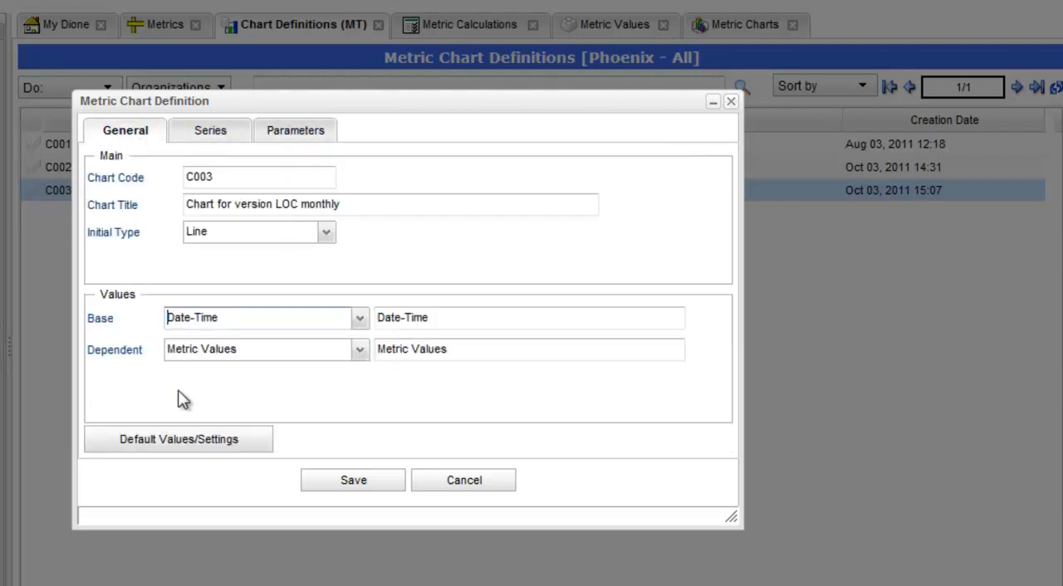
left_click(197, 440)
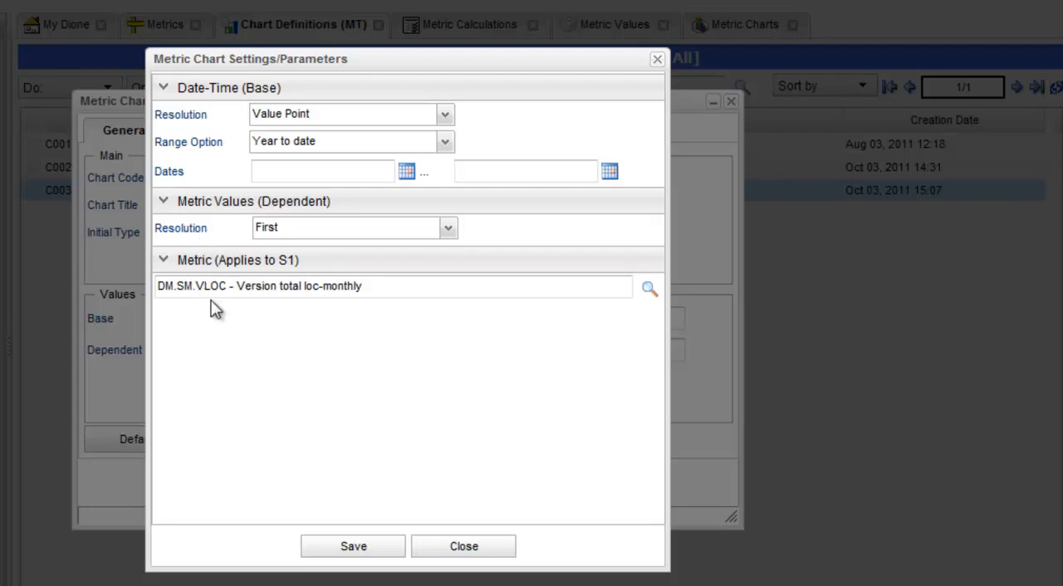
left_click(457, 550)
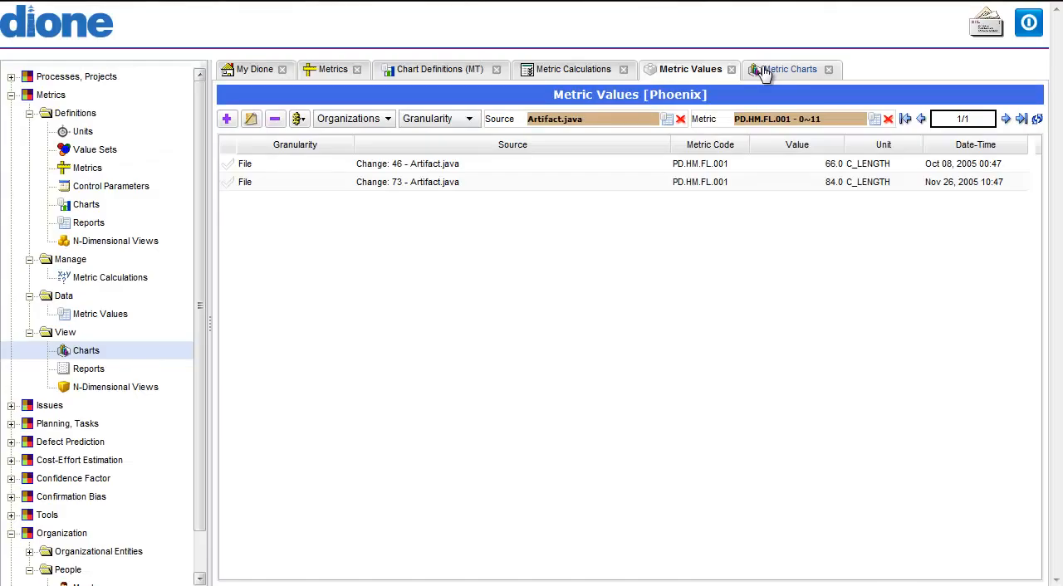
- View the version LOC monthly metric chart and check the list of selectable charts without choosing another
left_click(762, 70)
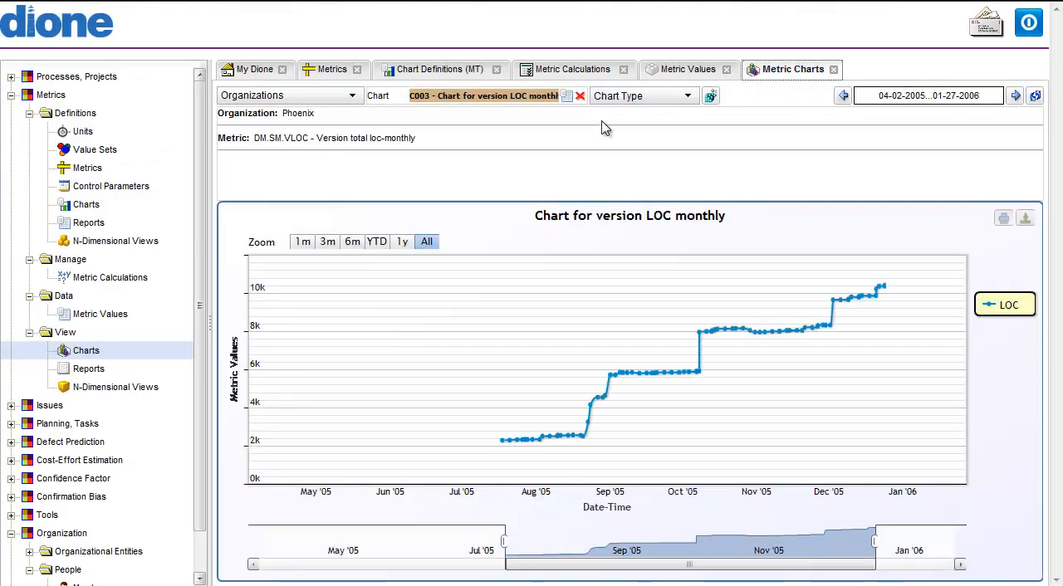
left_click(568, 98)
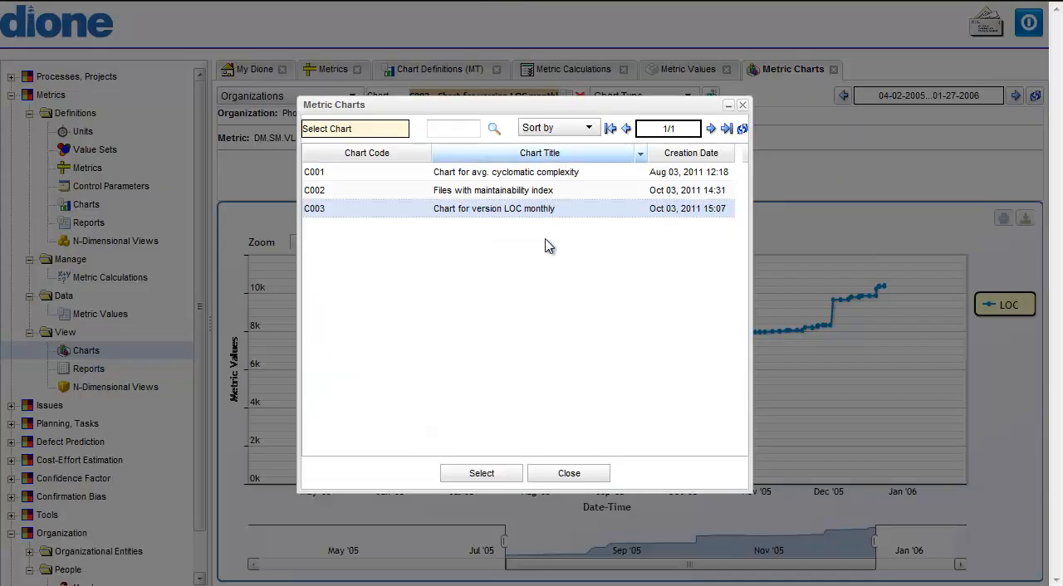
left_click(564, 475)
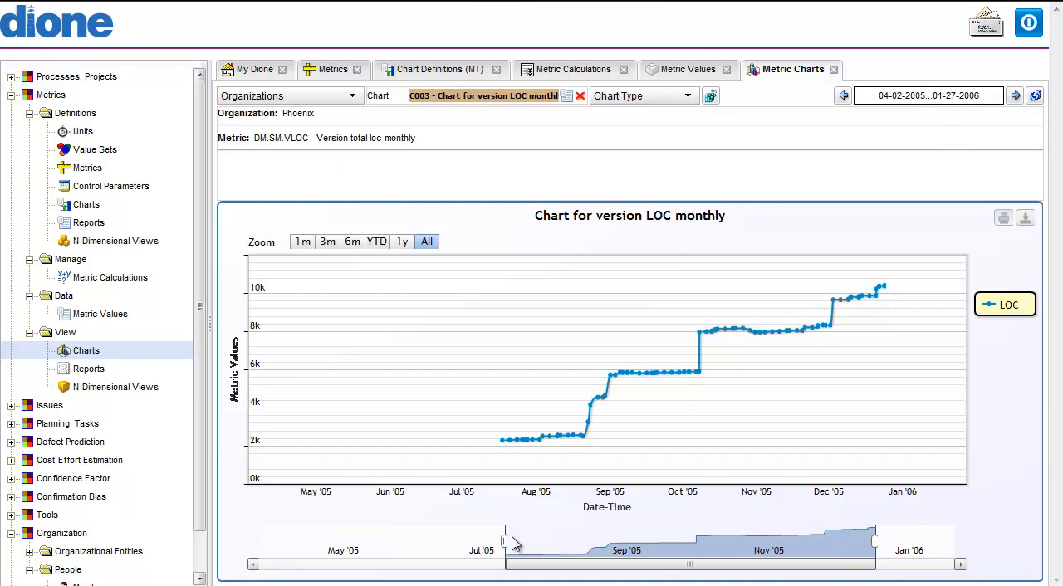
- Adjust the displayed period of the version LOC monthly chart
left_click_drag(375, 536, 346, 538)
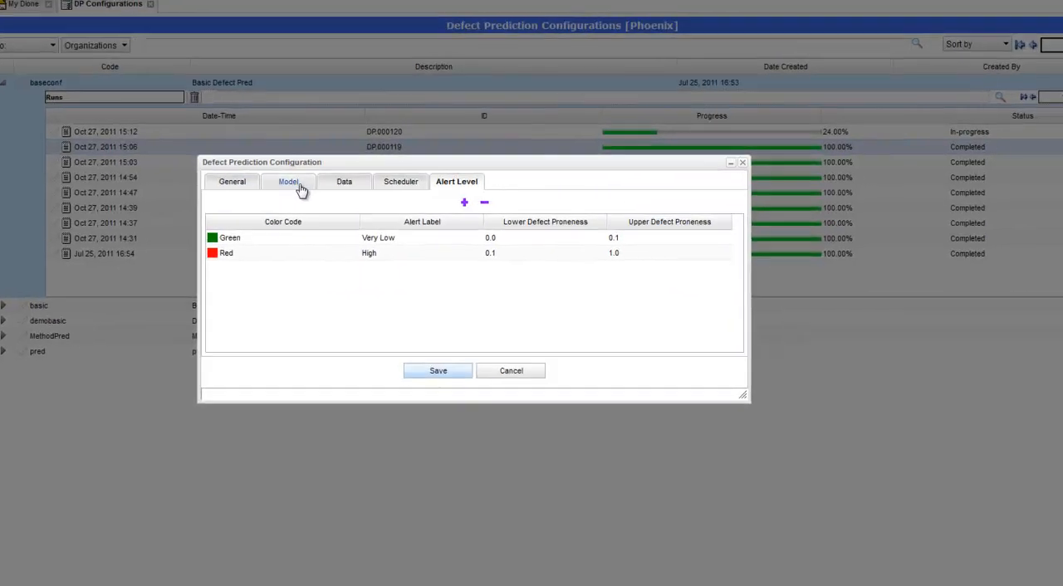
- Review the model, data and alert level settings of the baseconf defect prediction configuration, and save it unchanged
left_click(299, 188)
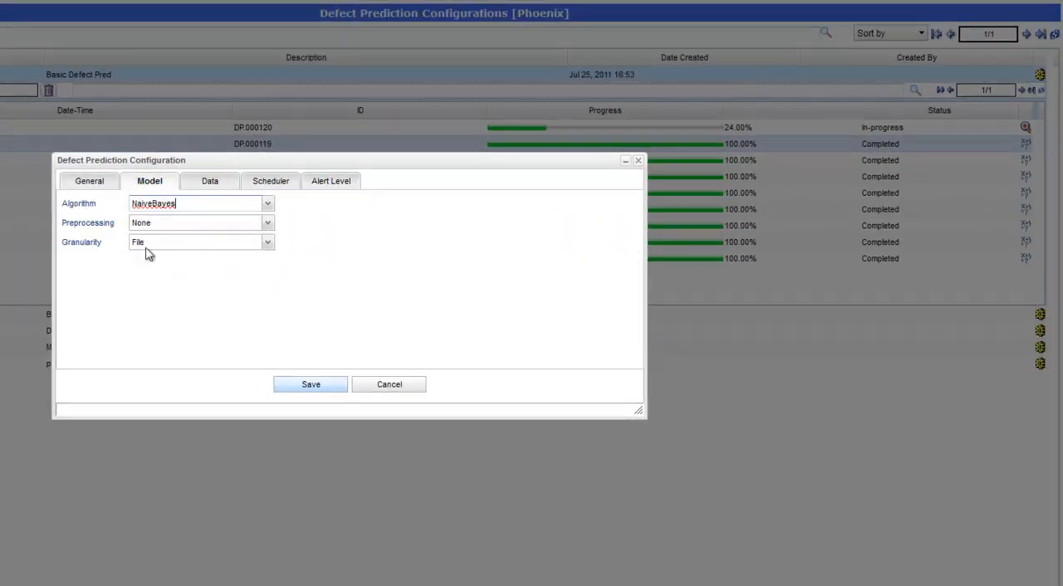
left_click(214, 184)
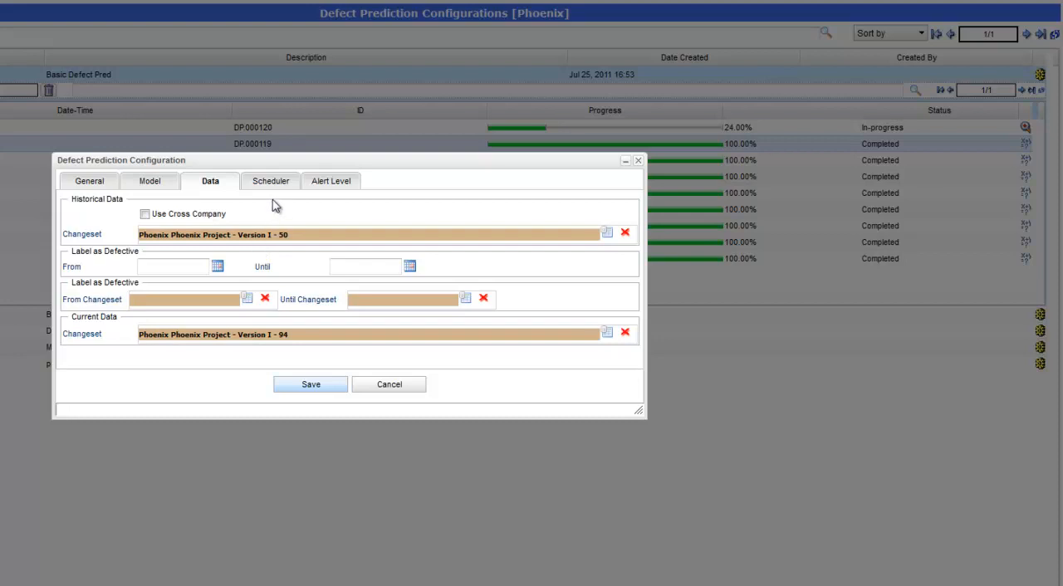
left_click(332, 186)
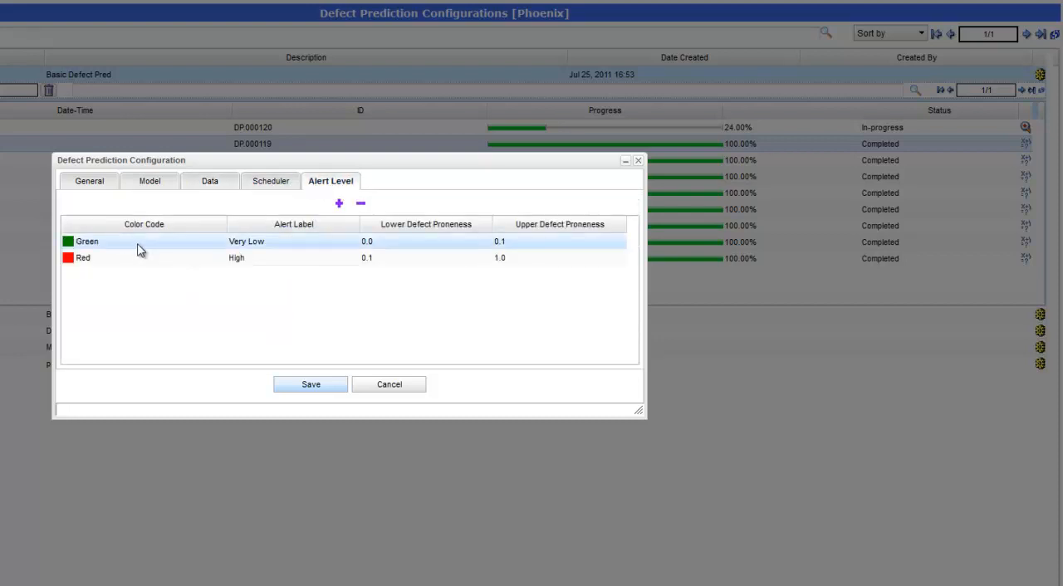
left_click(319, 387)
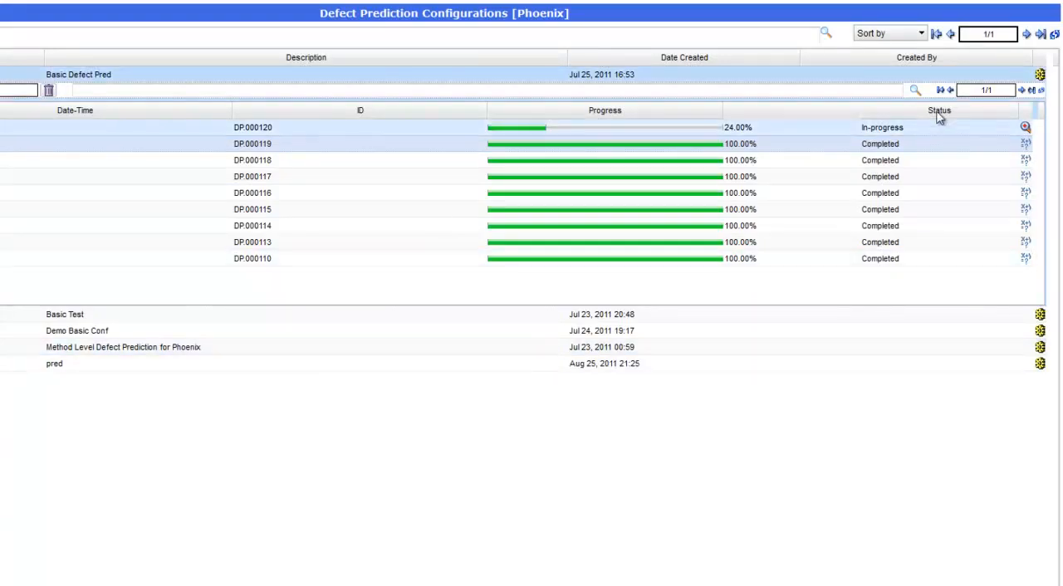
- Start a model run for the Basic Defect Pred configuration
left_click(1040, 74)
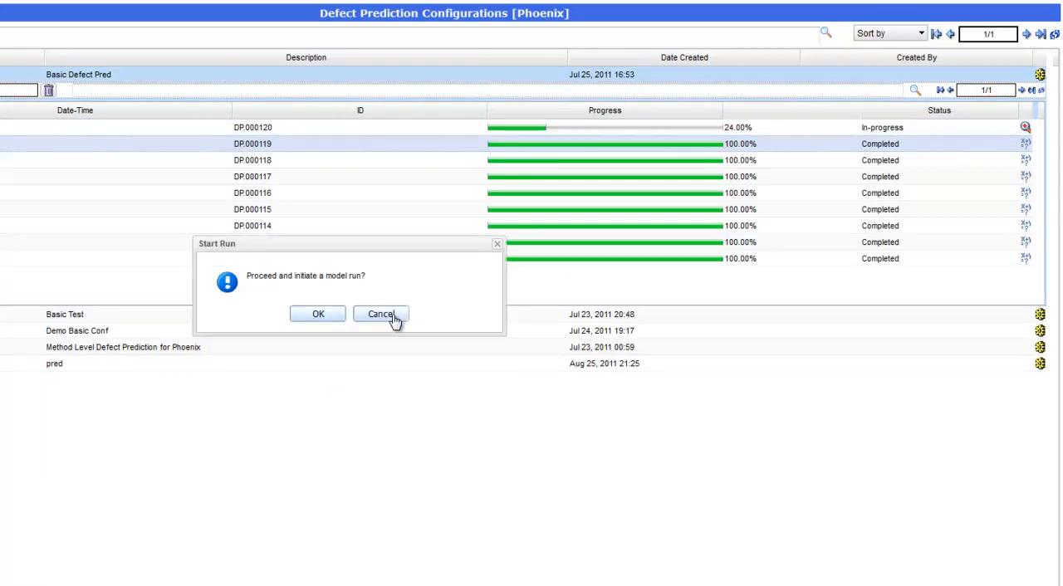
left_click(322, 321)
left_click(349, 315)
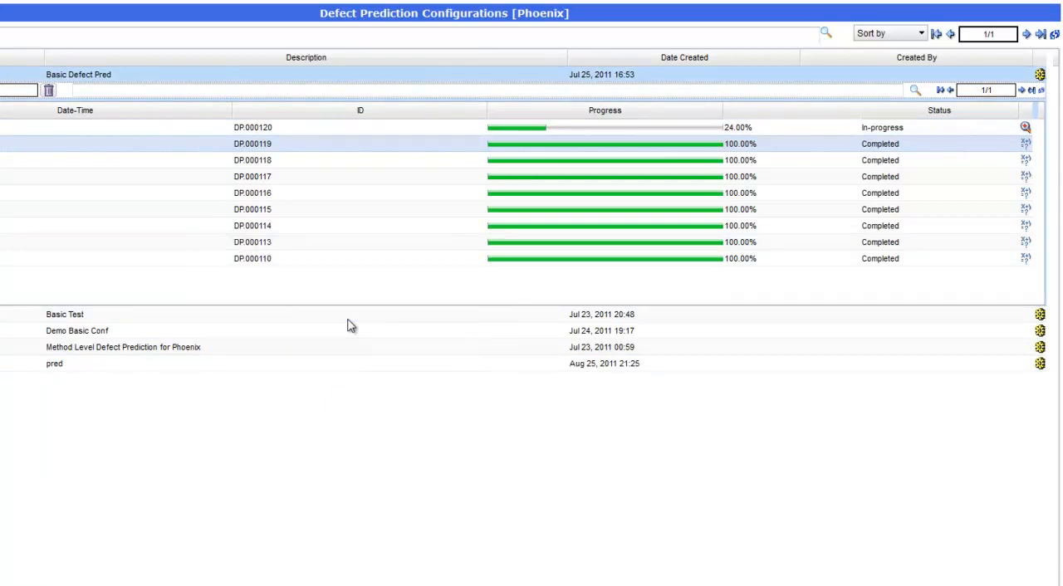
- Review the batch log of defect prediction run DP.000119 and close it
left_click(1, 144)
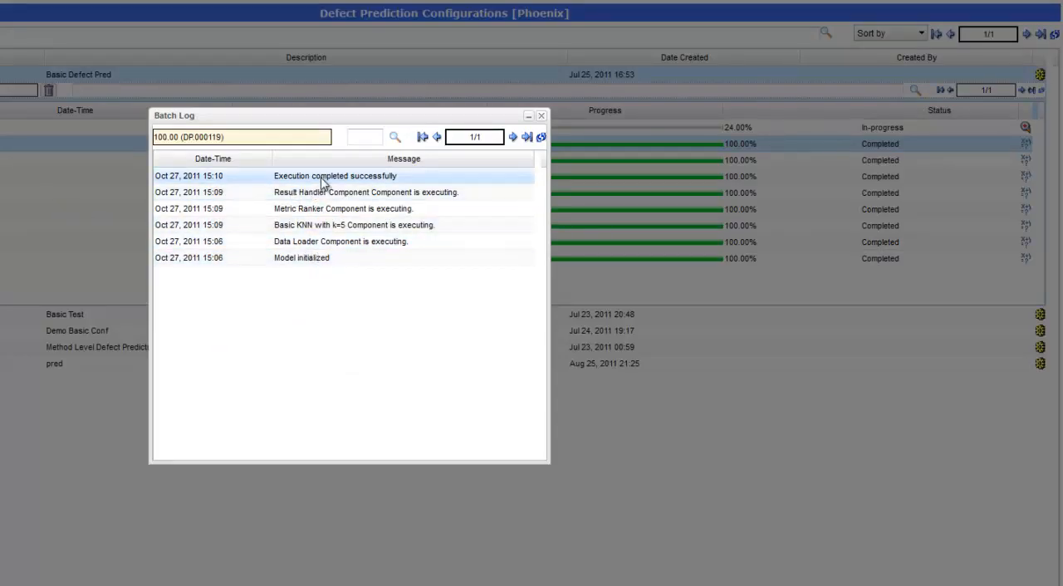
left_click(541, 116)
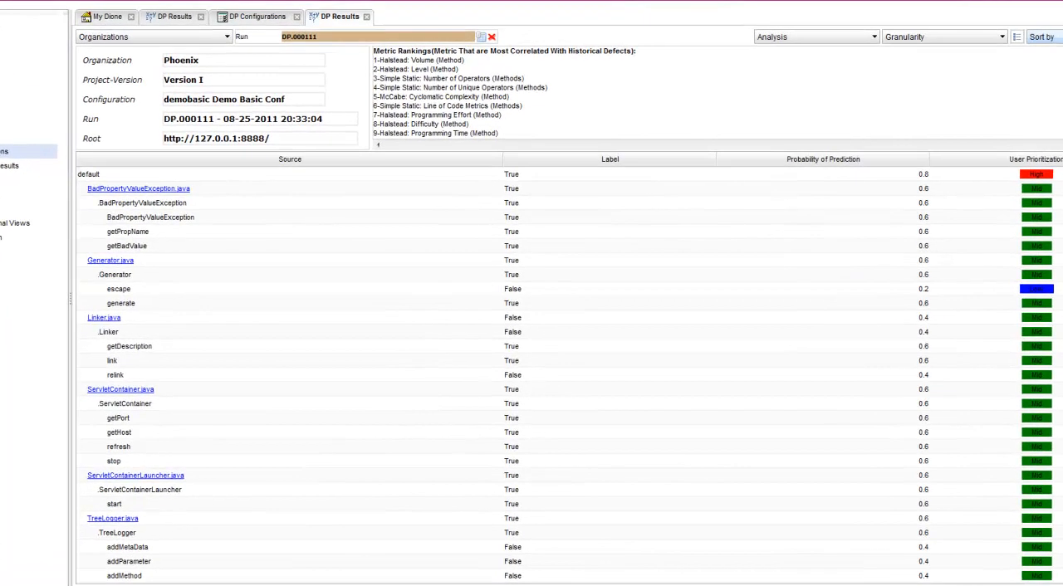
- Check the sorting, granularity and analysis options available for the prediction results of run DP.000111 without choosing any
left_click(1042, 37)
left_click(1054, 37)
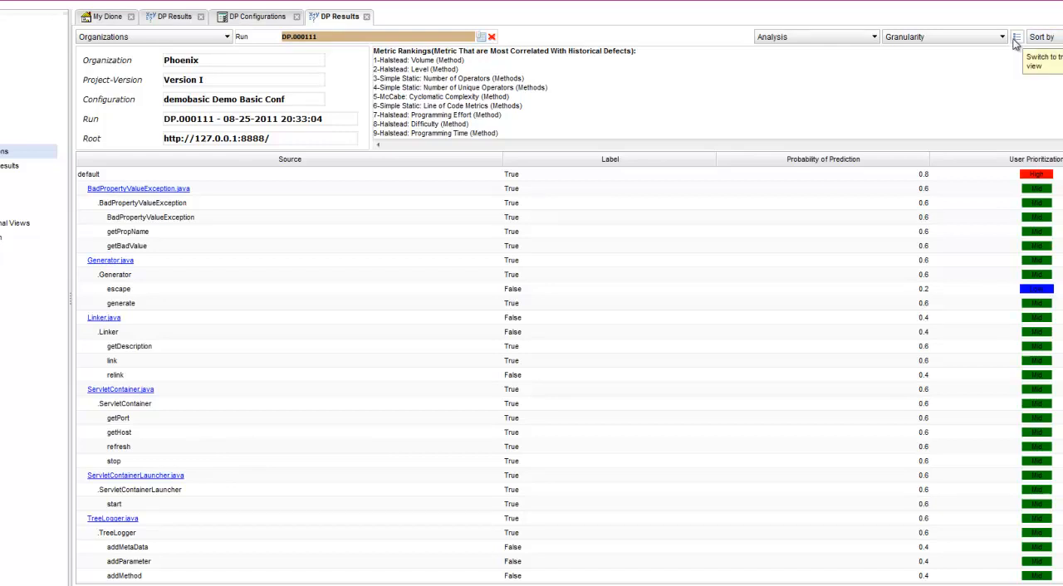
left_click(998, 39)
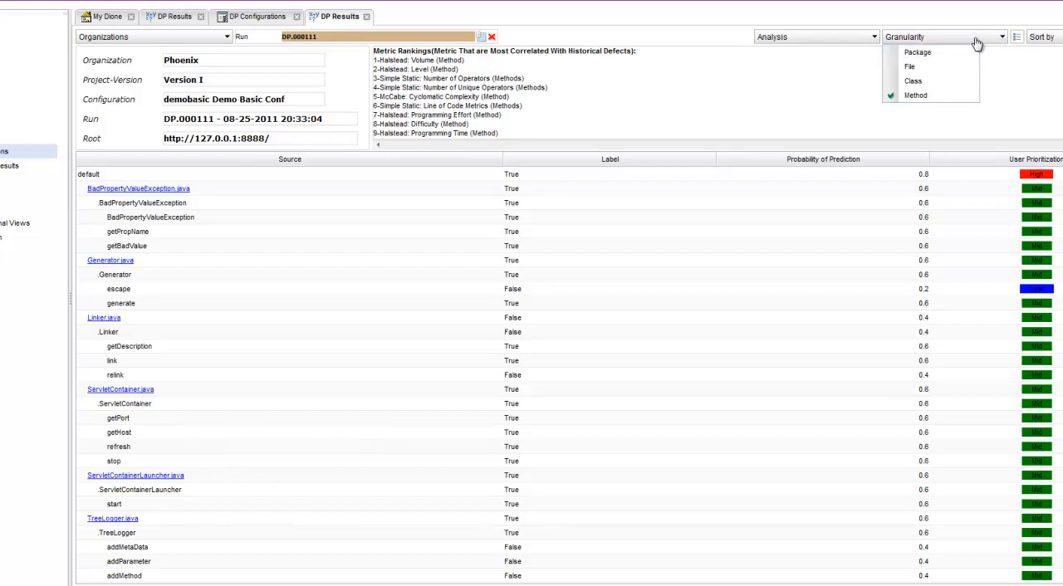
left_click(967, 43)
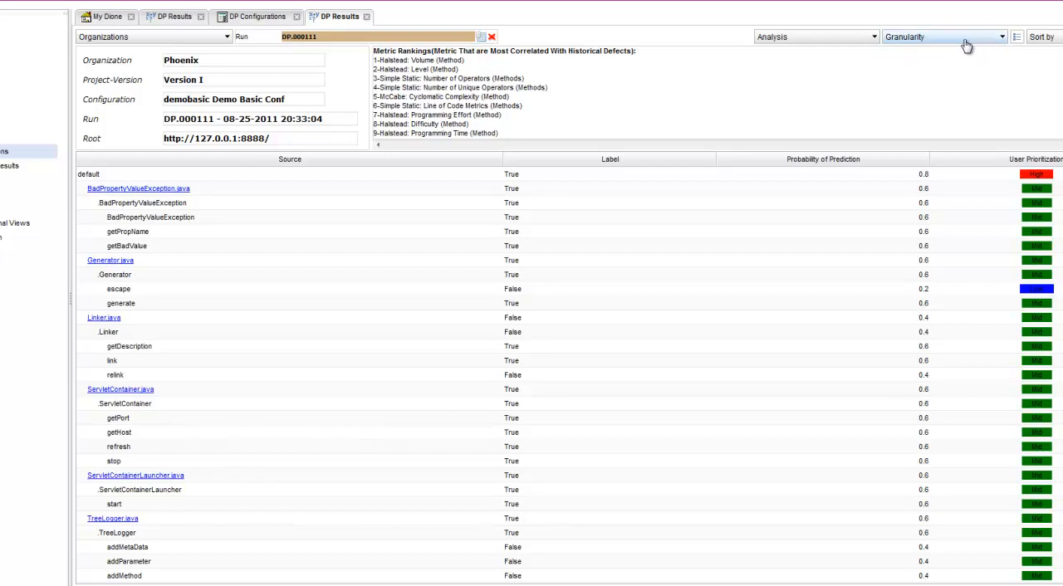
left_click(863, 40)
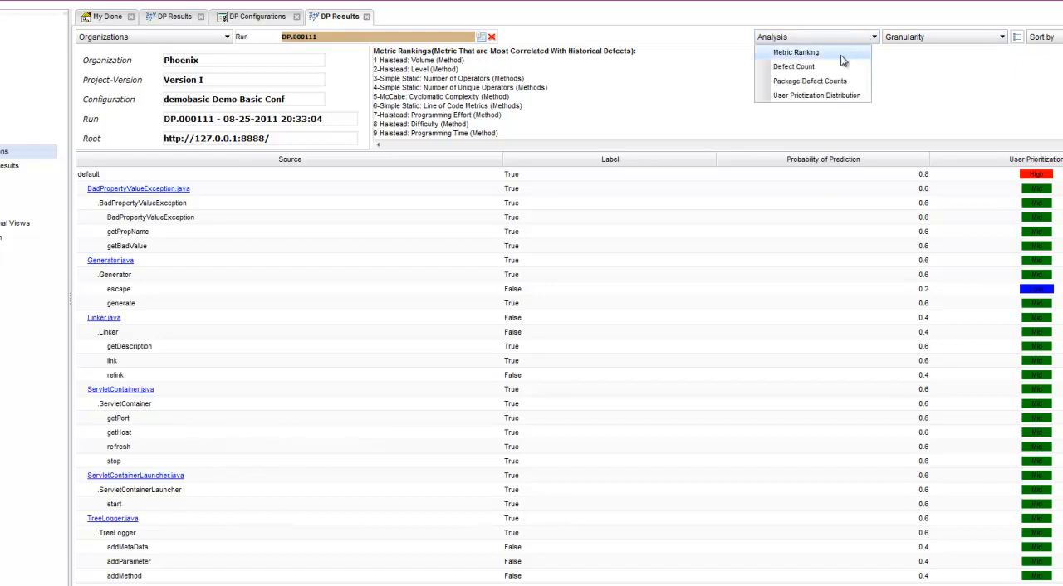
left_click(859, 41)
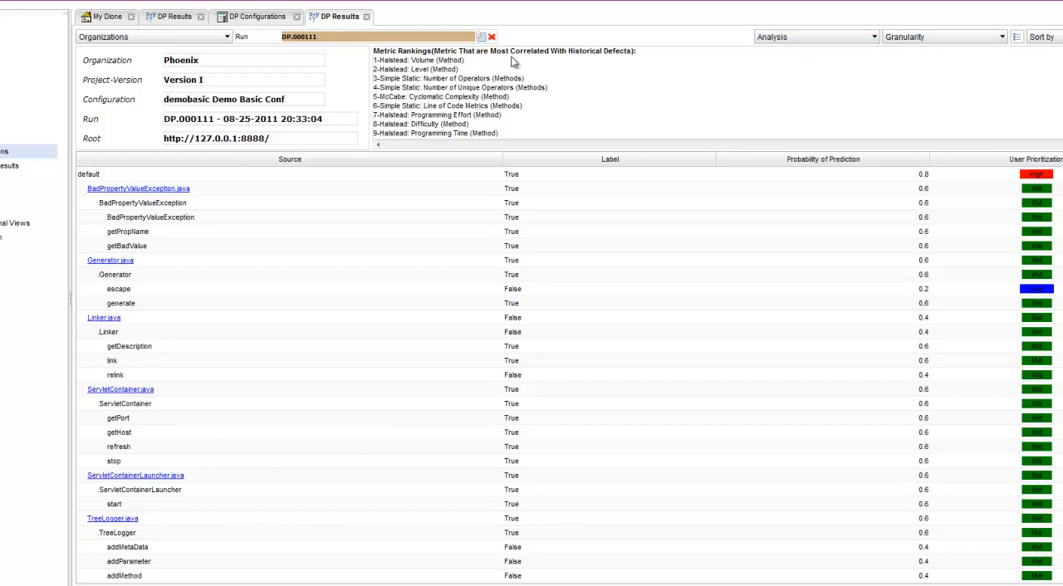